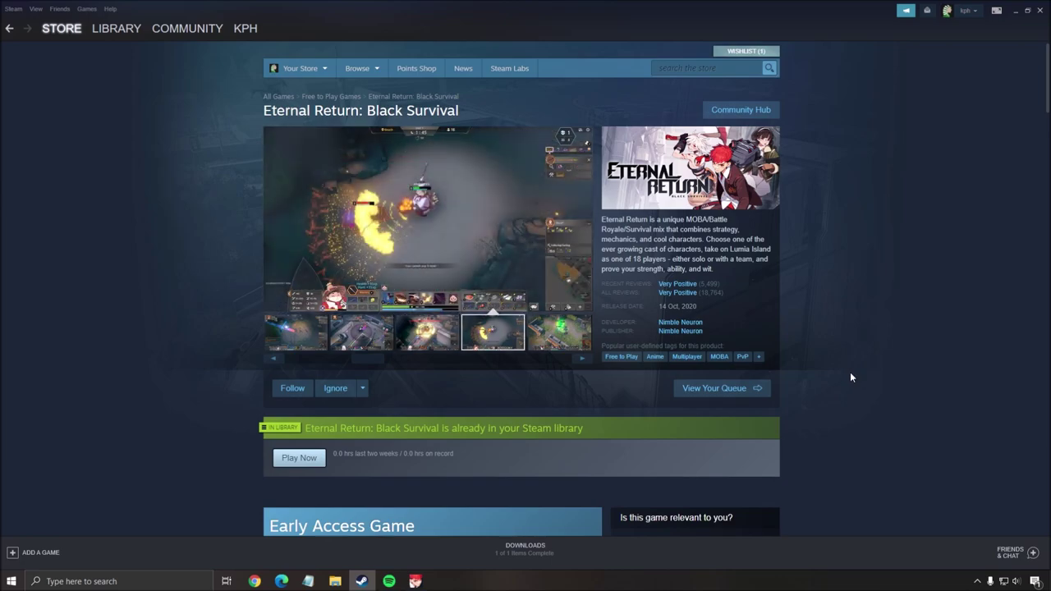
Search 'game mode' to confirm Game Mode is off, then check Xbox Game Bar is off.
click(47, 582)
text(game mode)
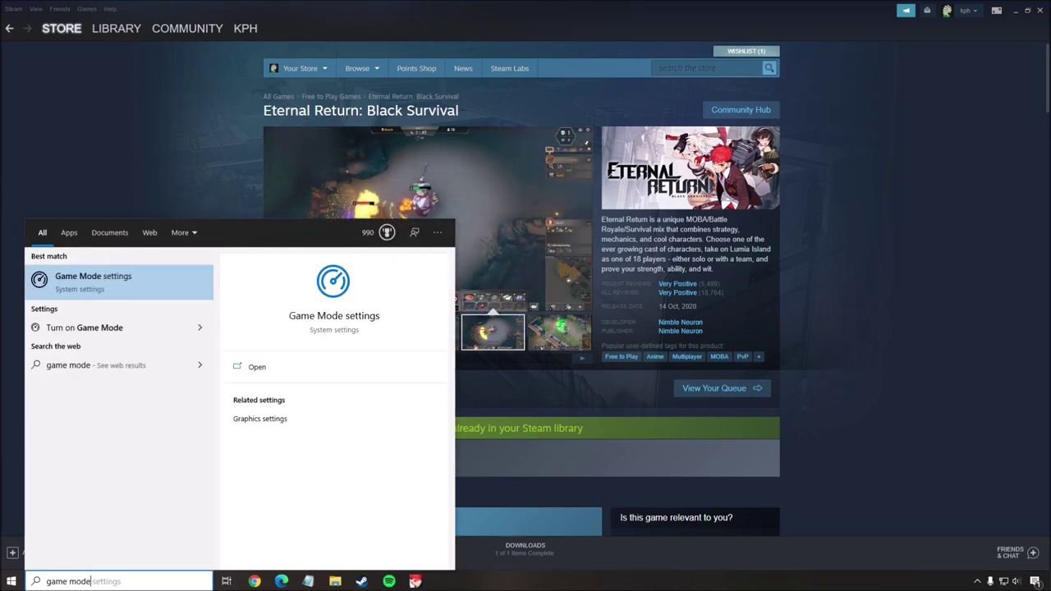
key(Return)
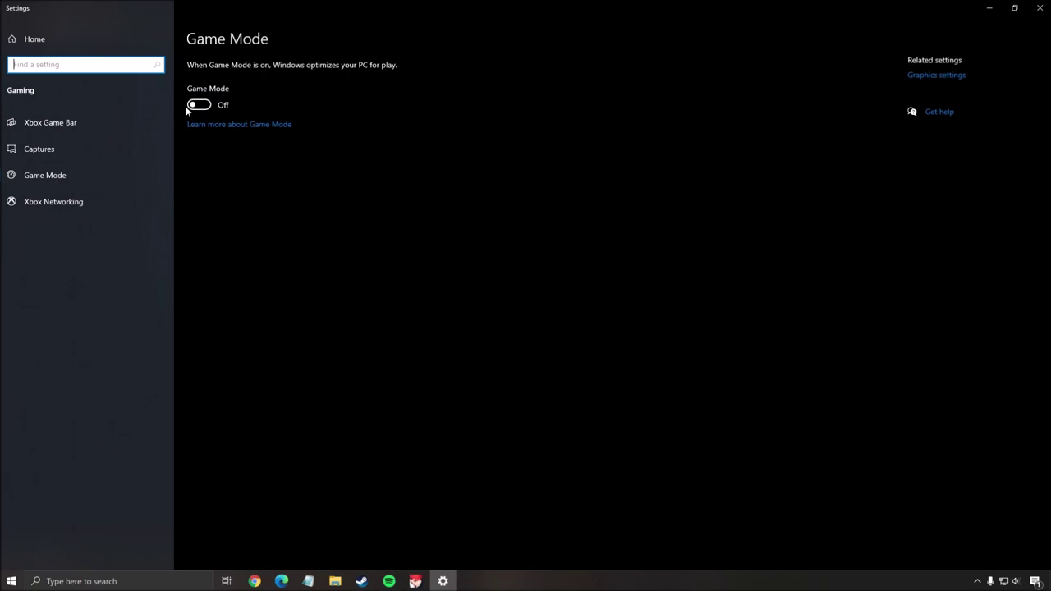
click(53, 129)
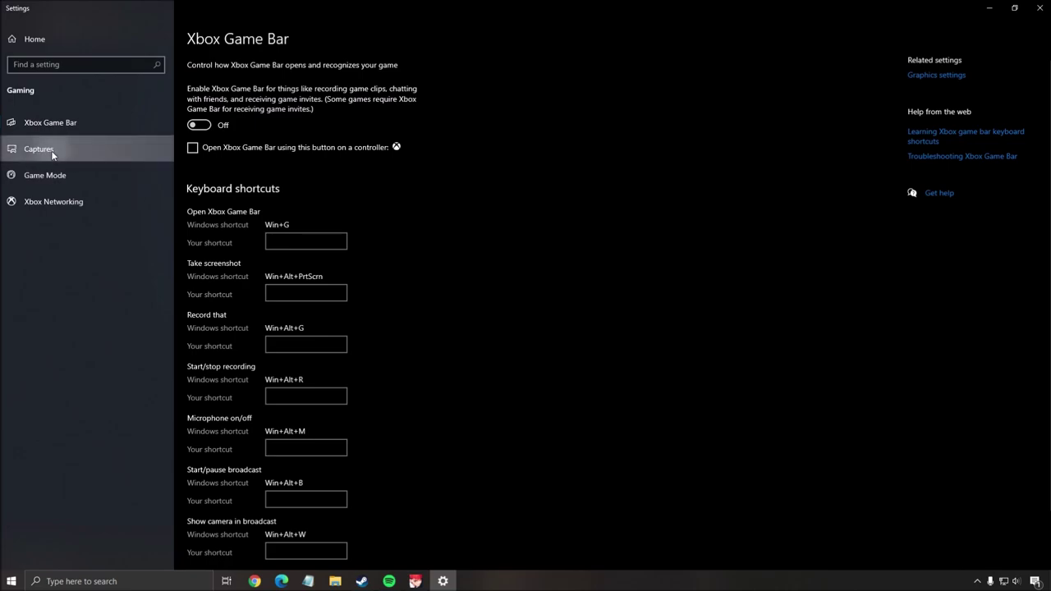
Show the Captures options, confirming background recording and game audio recording are both off.
click(24, 152)
scroll(453, 255, down, 1)
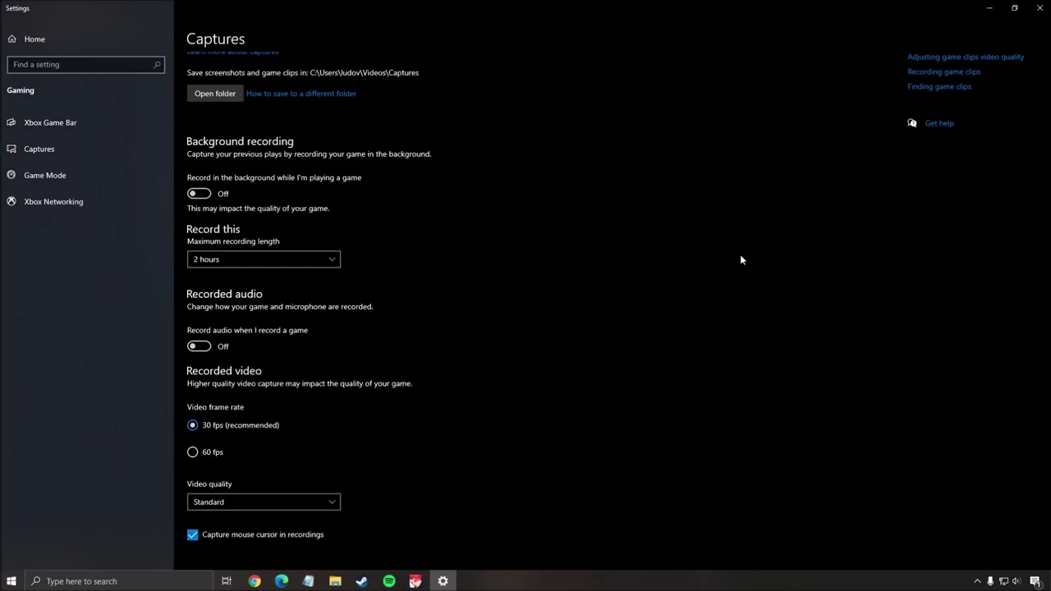
Search 'gpu' to confirm hardware-accelerated GPU scheduling is on in Graphics settings, then close Settings.
click(1040, 7)
click(189, 579)
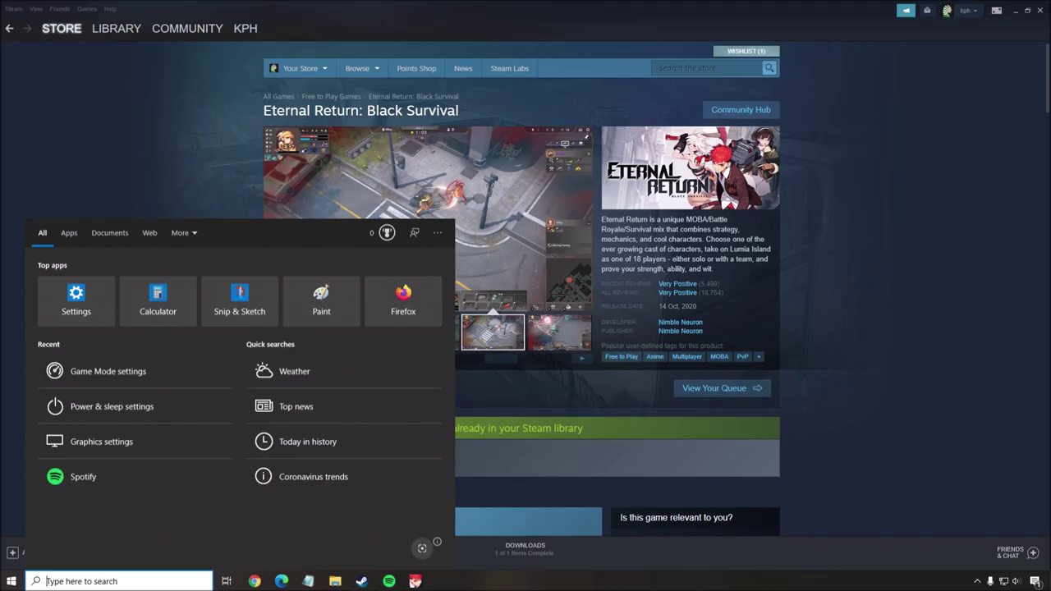
text(gpu)
key(Return)
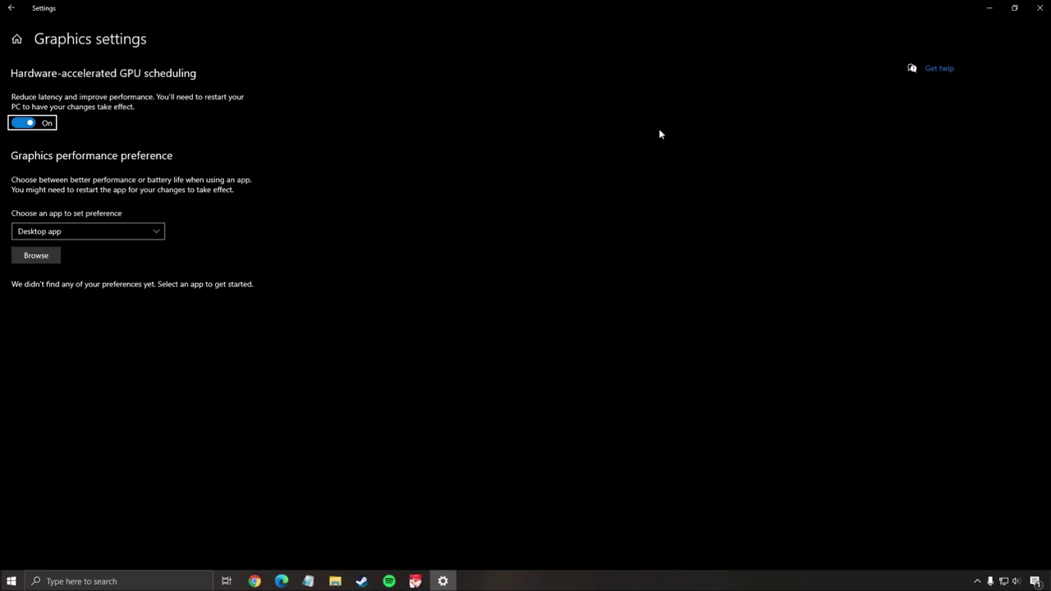
click(1040, 7)
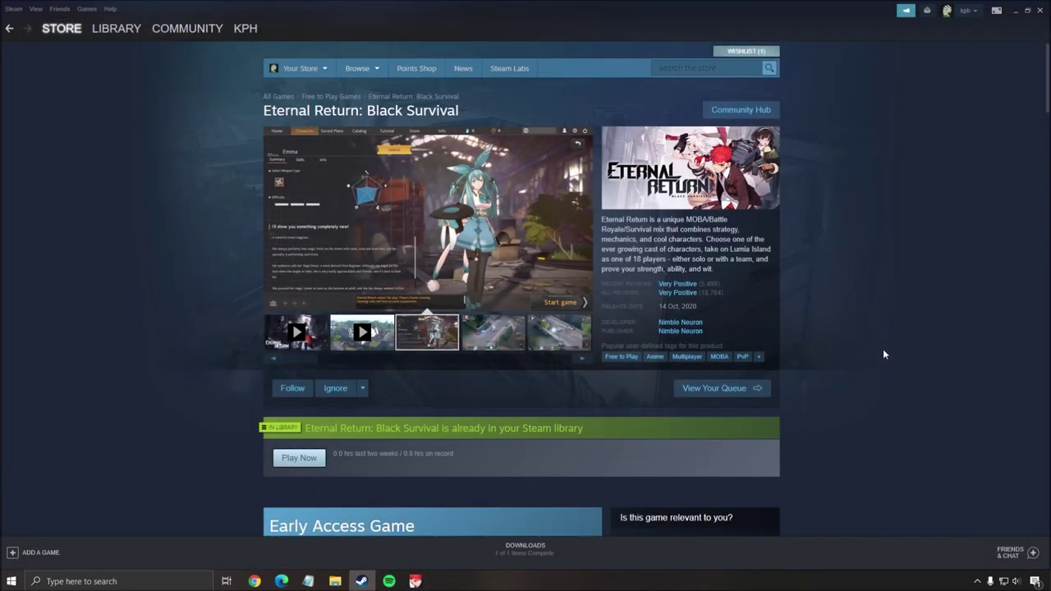
Launch NVIDIA Control Panel from the NVIDIA system tray icon.
scroll(891, 373, down, 1)
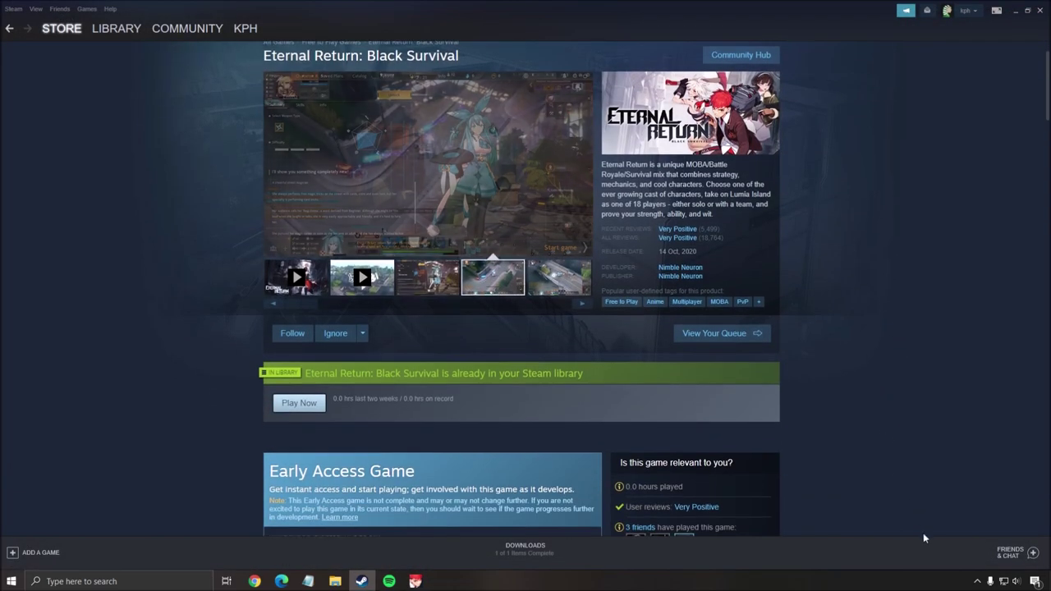
click(977, 582)
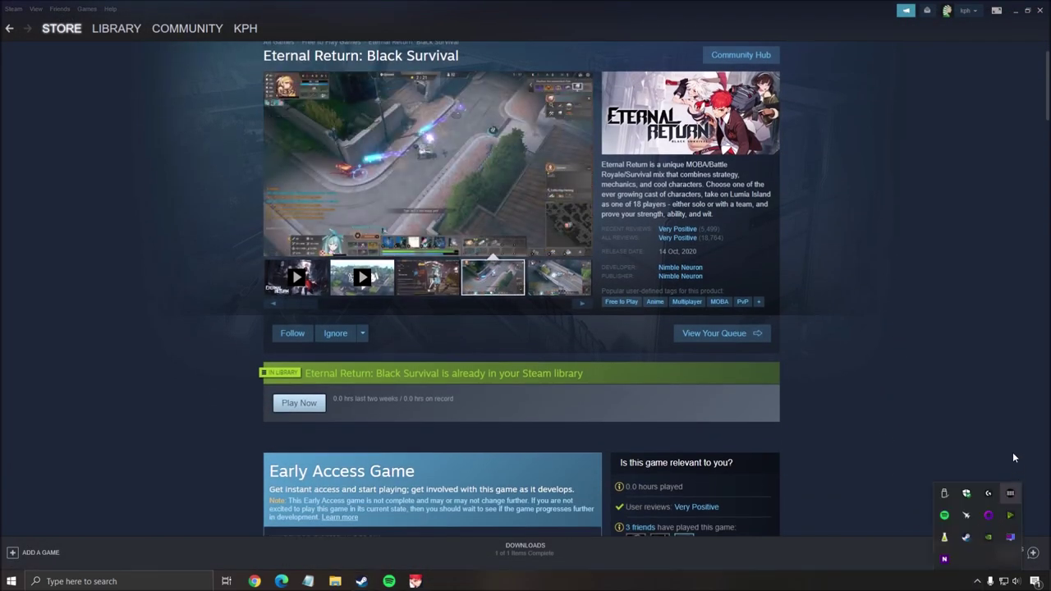
right_click(989, 540)
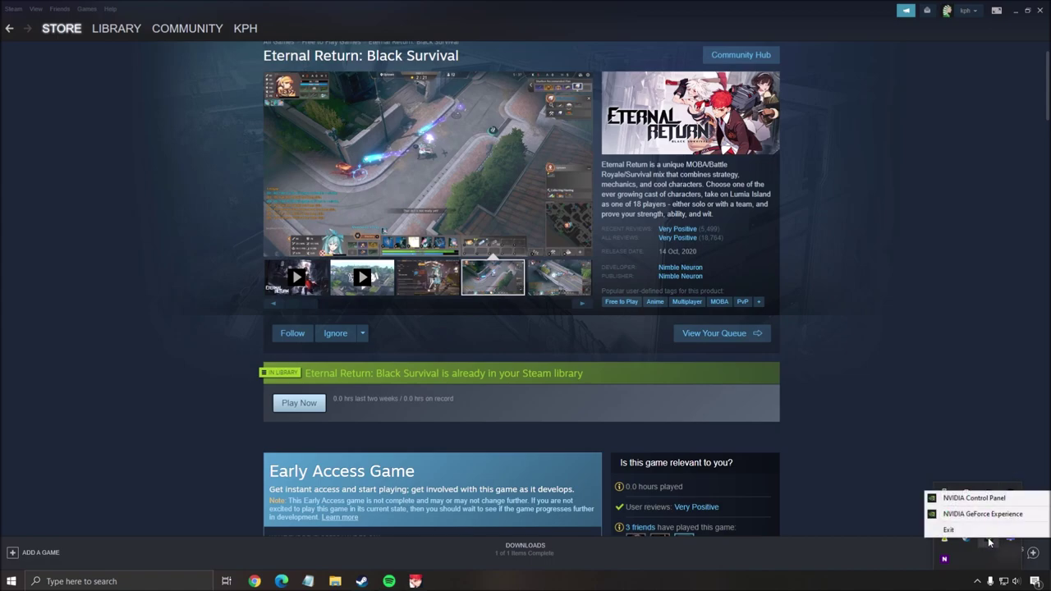
click(983, 500)
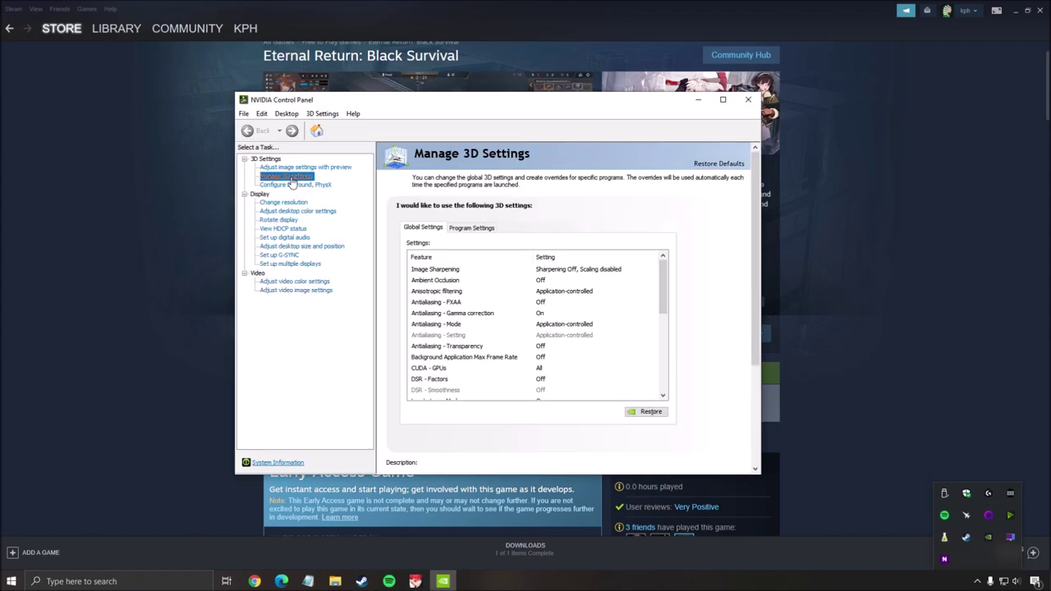
In Manage 3D settings, set Power management mode to Prefer maximum performance and close the panel.
drag(664, 288, 670, 337)
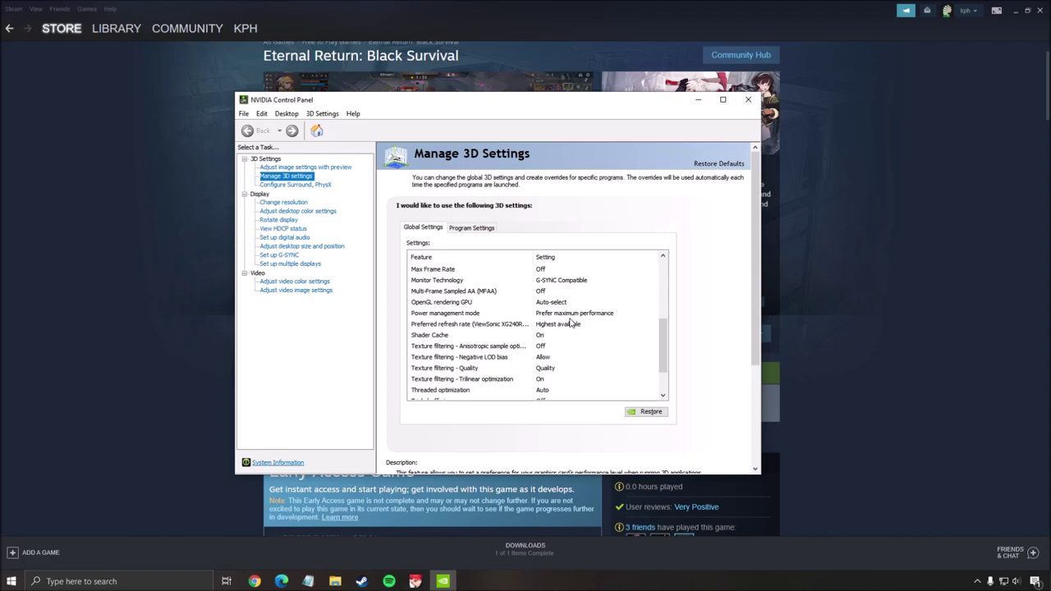
click(611, 315)
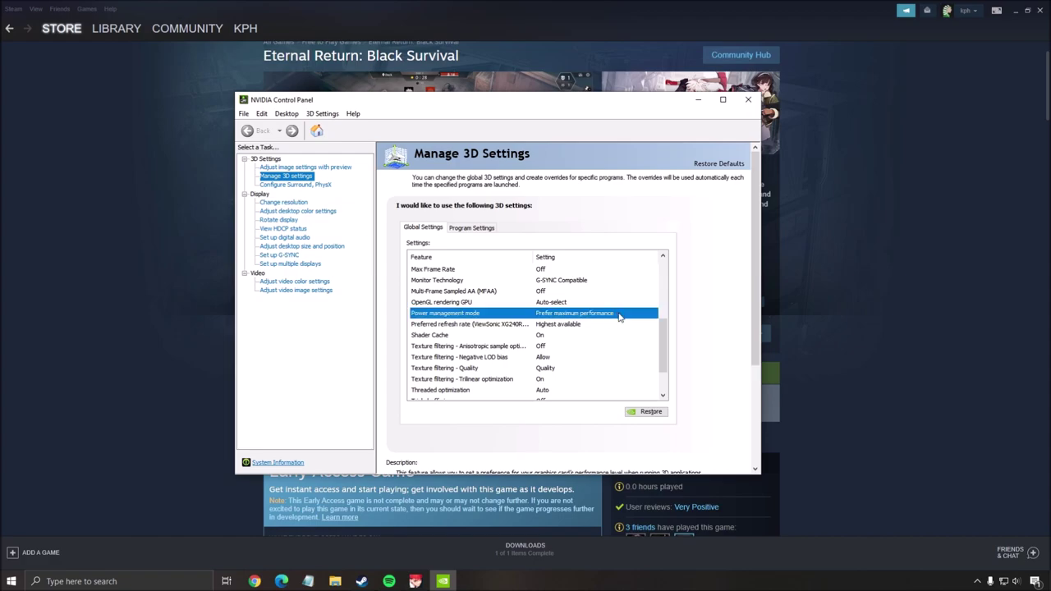
click(654, 313)
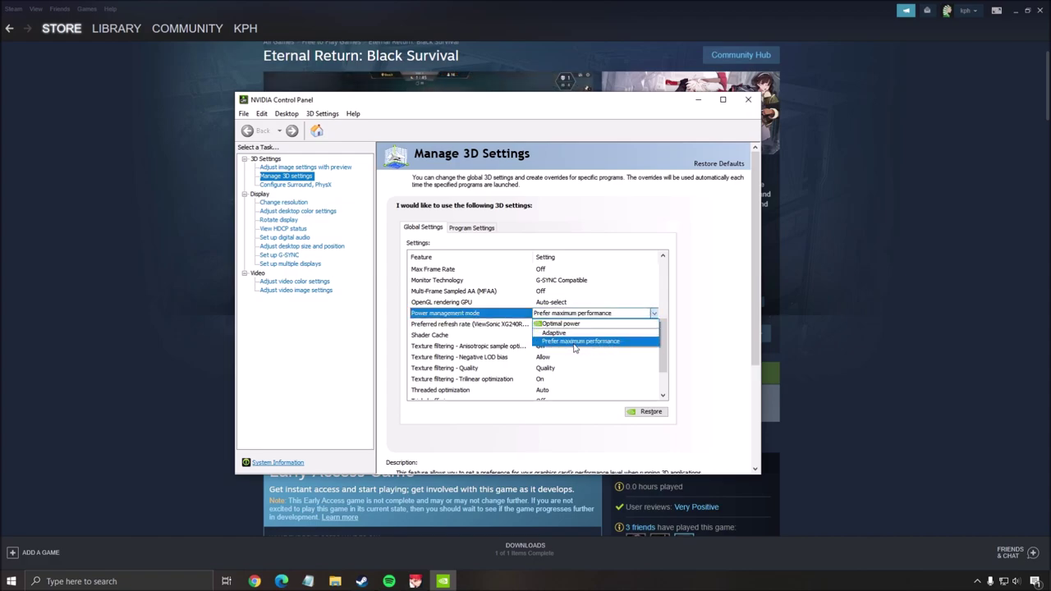
click(579, 342)
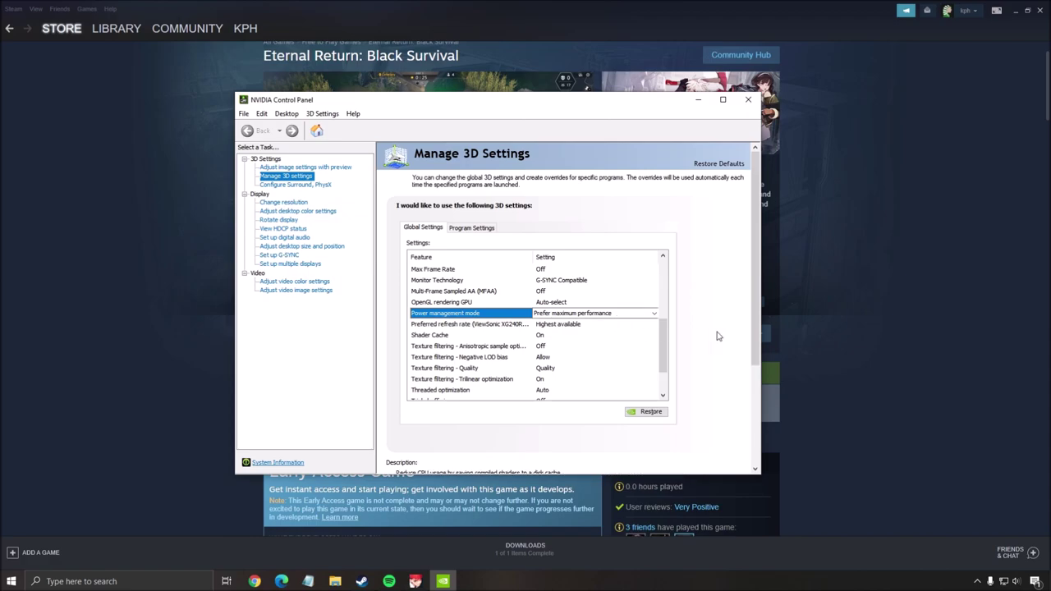
click(748, 100)
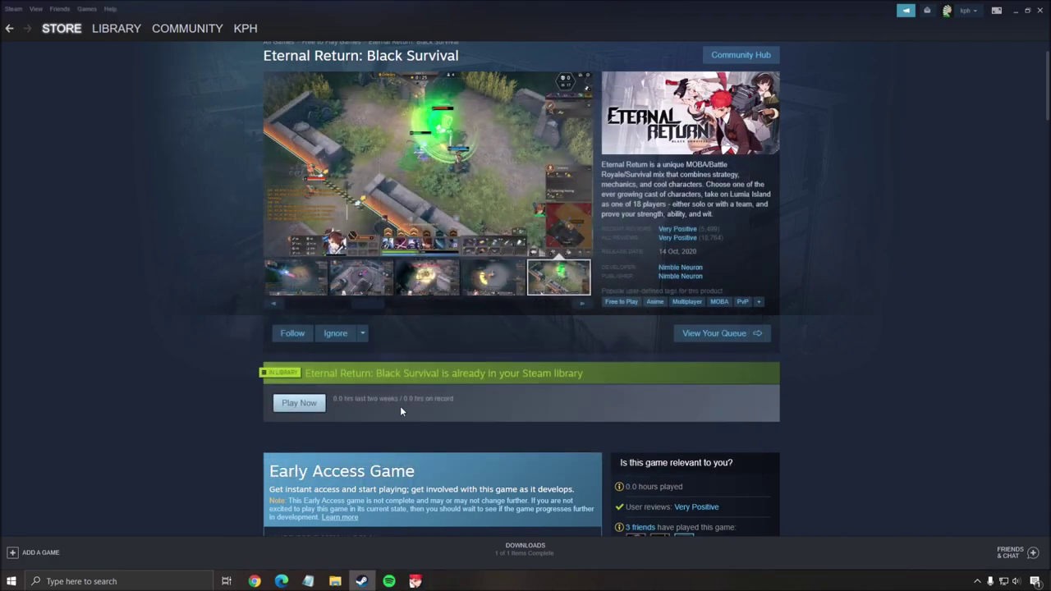
click(124, 583)
text(ener)
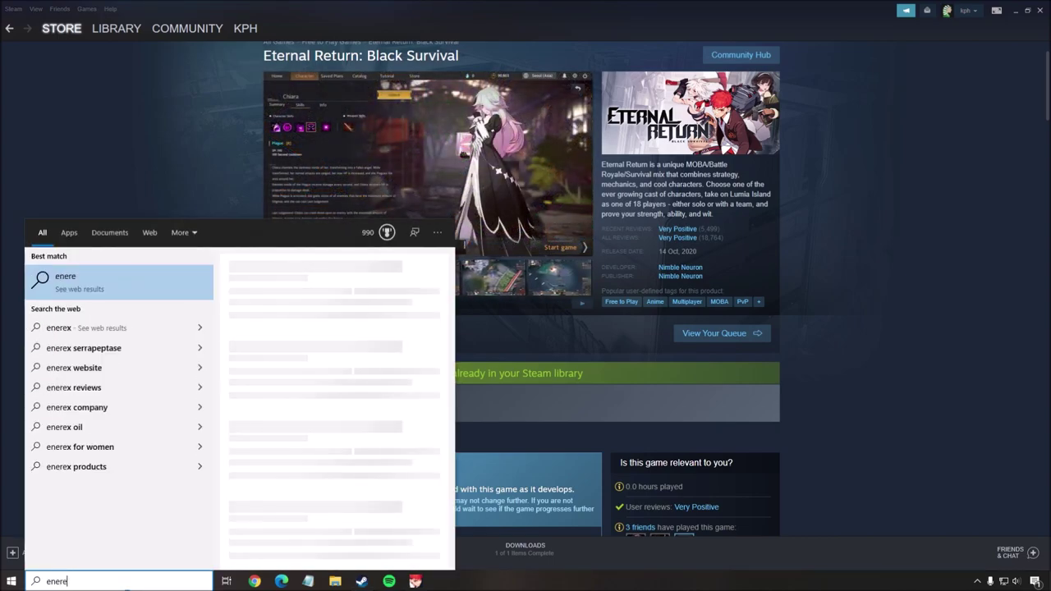
text(g)
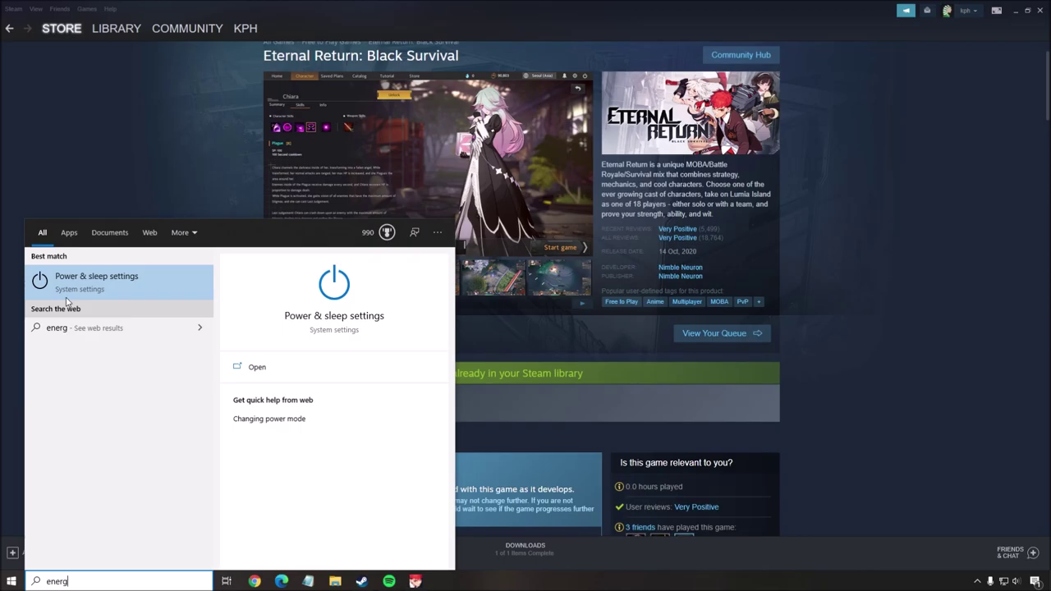
click(129, 285)
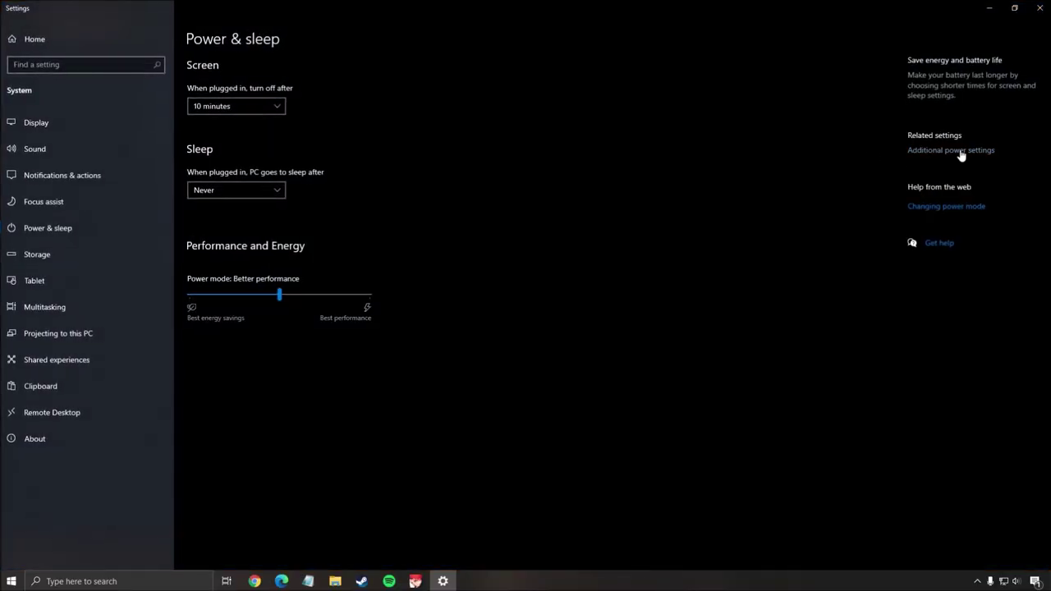
click(956, 155)
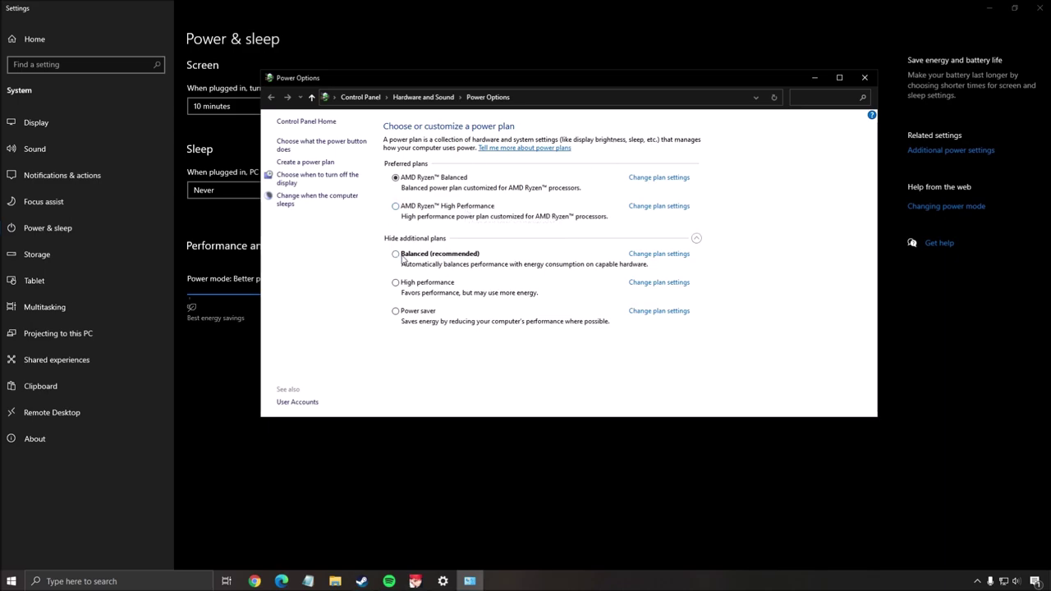
click(865, 77)
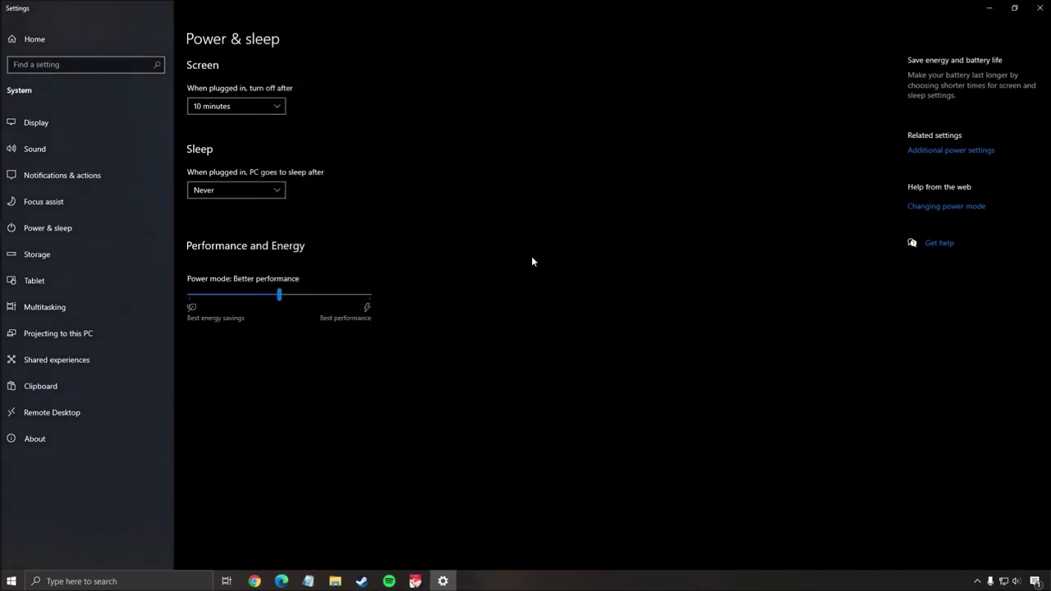
Return to Steam, open Eternal Return's library page, and bring the running game's Tutorial screen forward.
click(1040, 8)
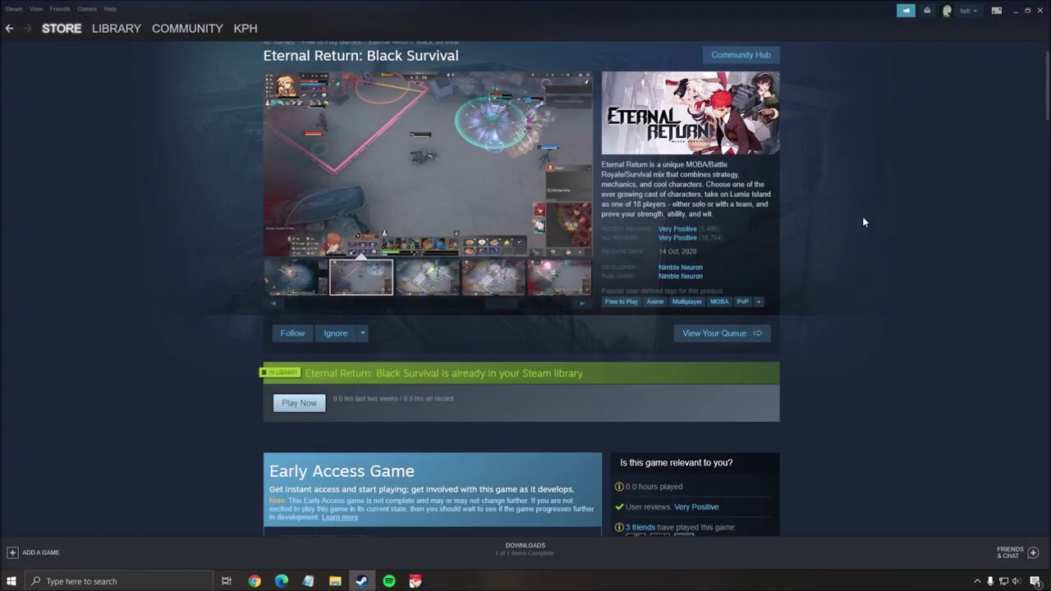
scroll(847, 285, up, 1)
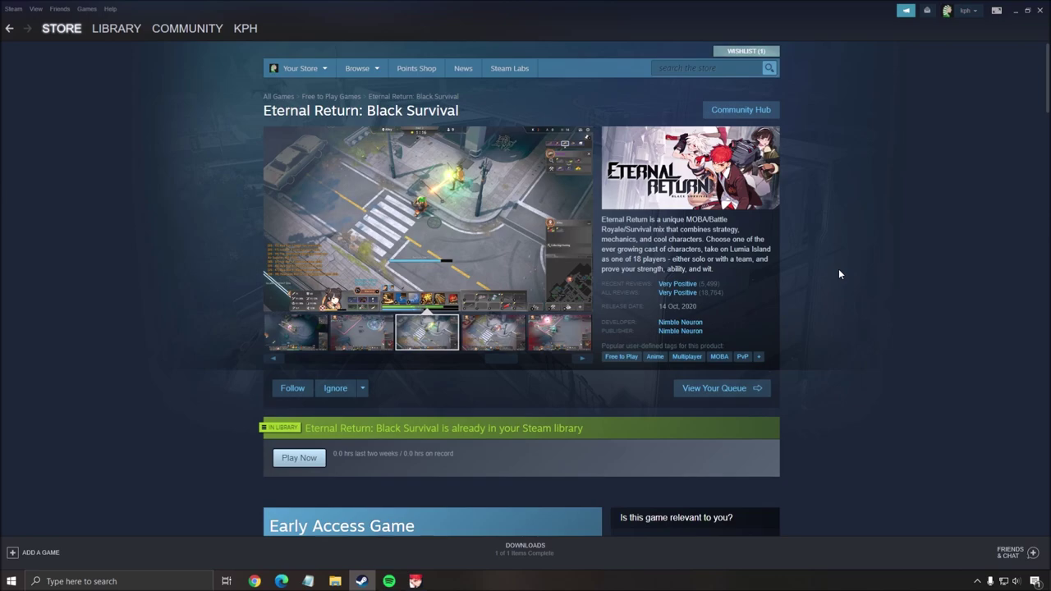
click(977, 582)
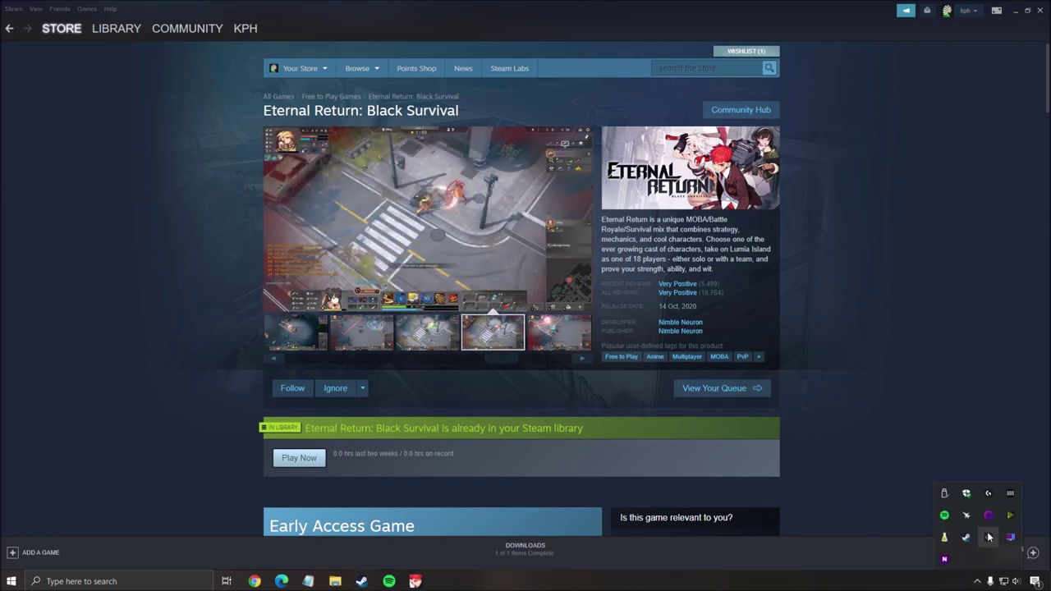
click(925, 355)
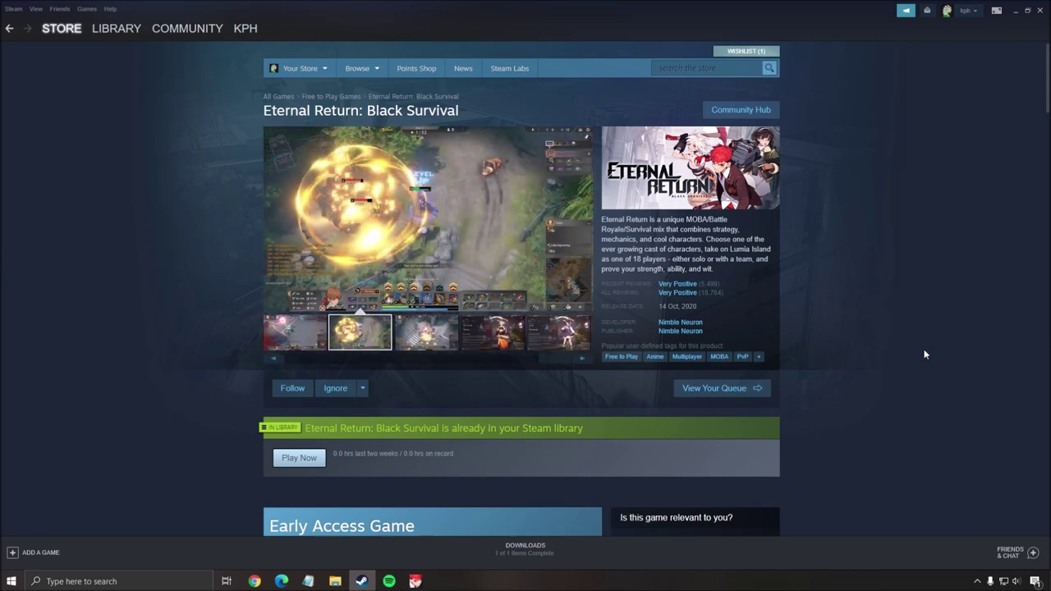
click(131, 582)
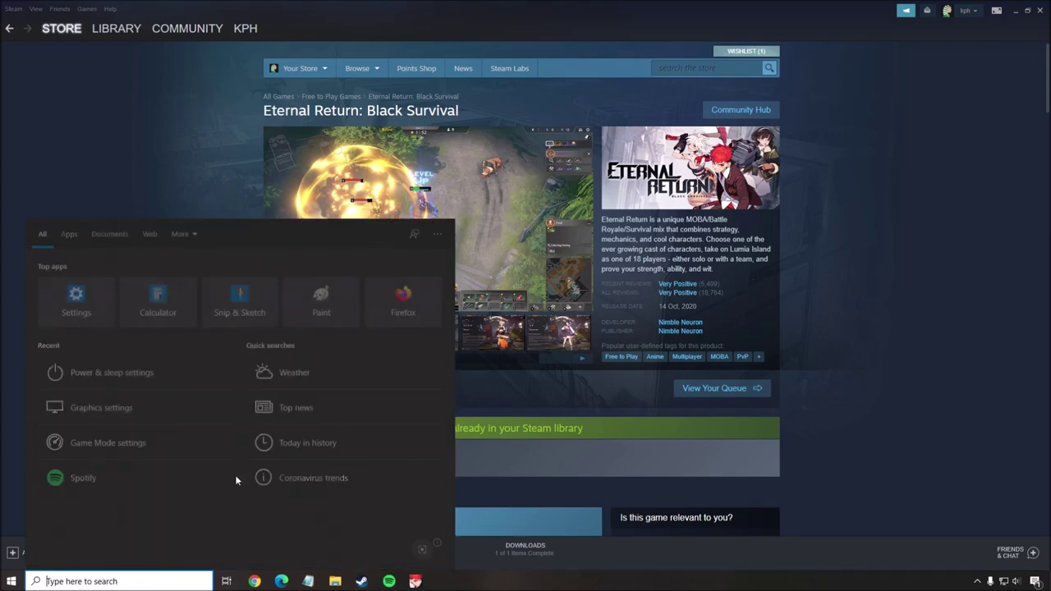
click(925, 264)
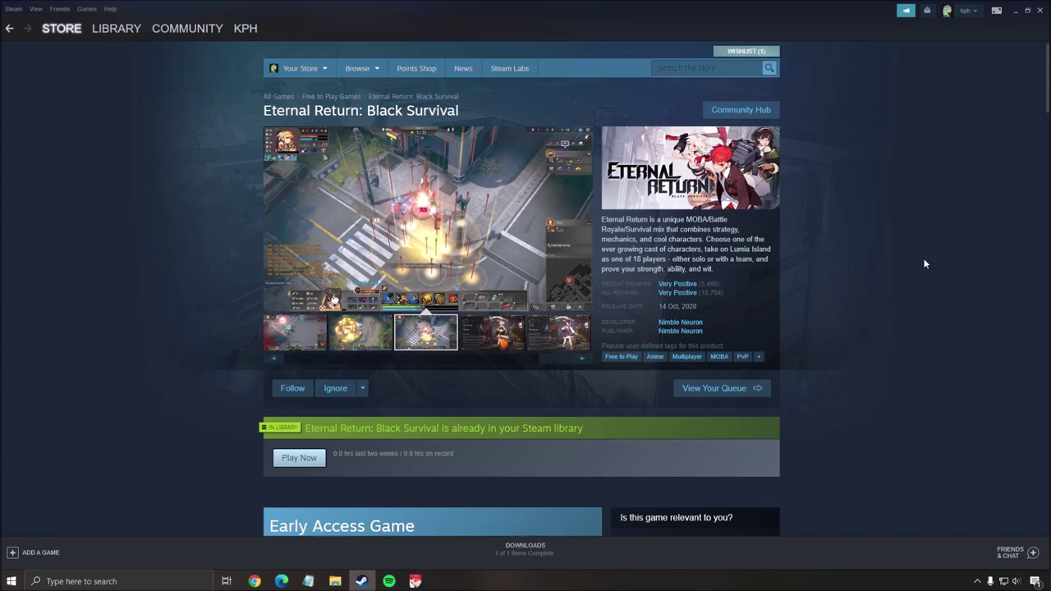
click(117, 29)
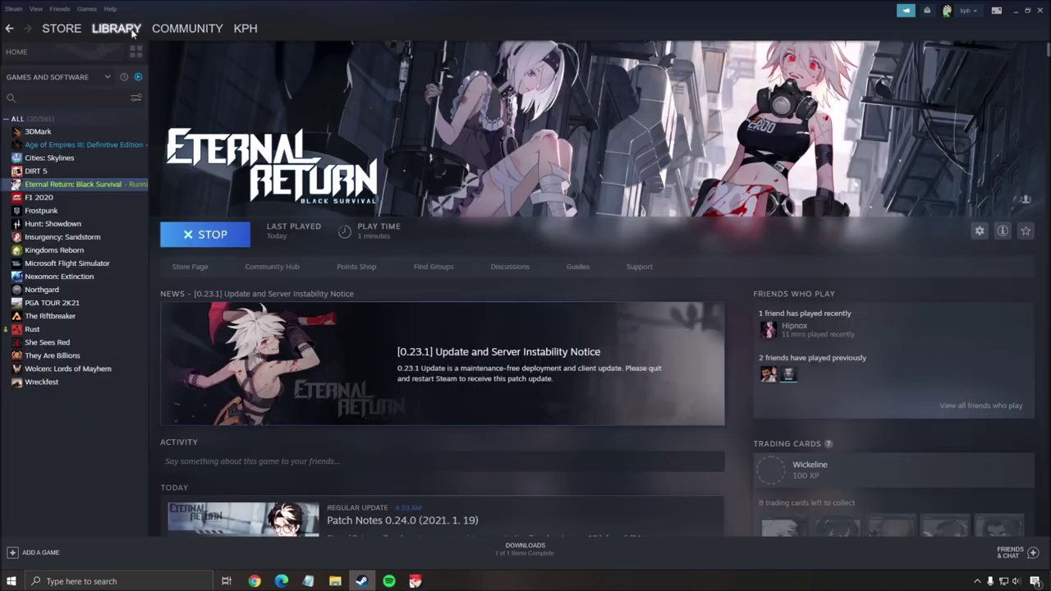
click(1016, 11)
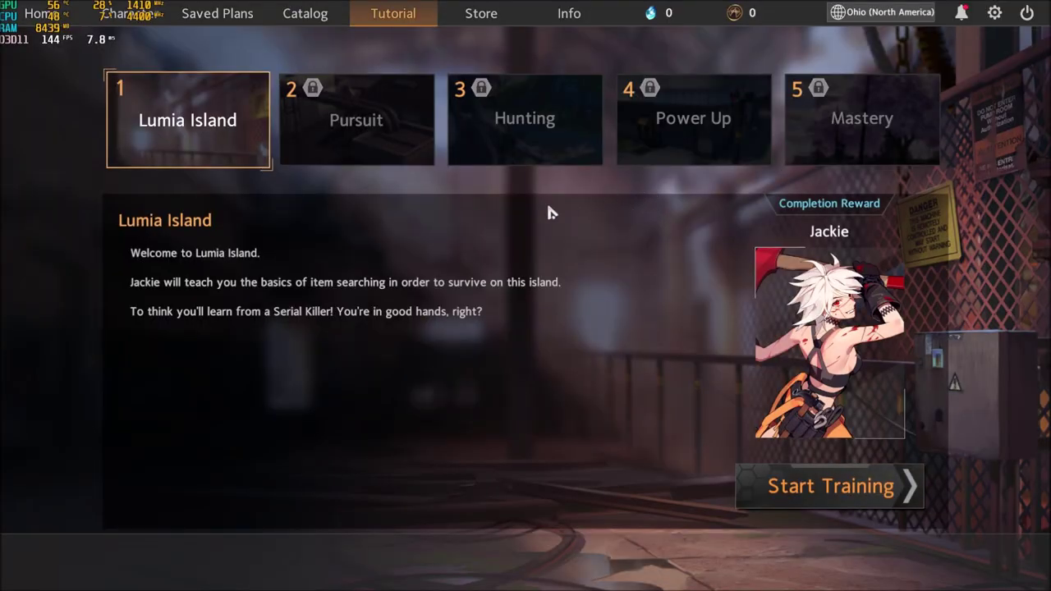
In the game's Video settings, keep 1920 x 1080 @ 143Hz resolution and Fullscreen display mode.
click(996, 14)
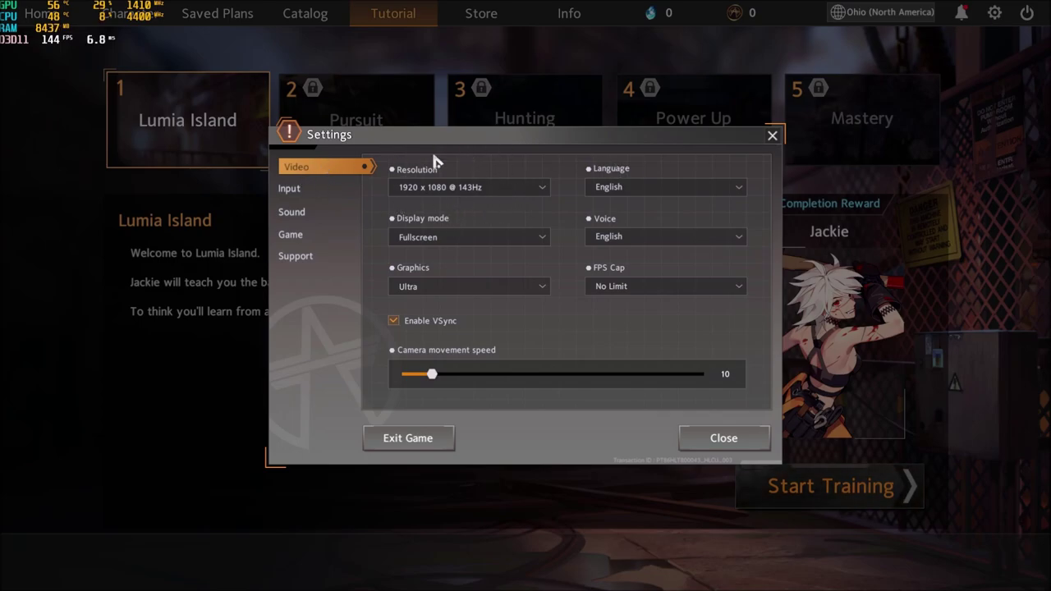
click(448, 187)
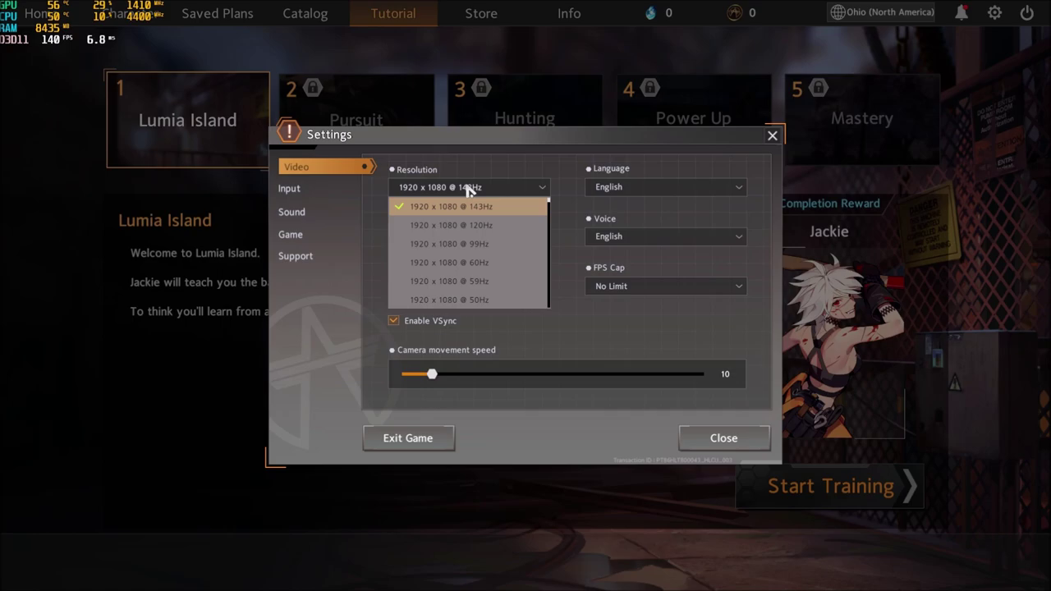
click(468, 188)
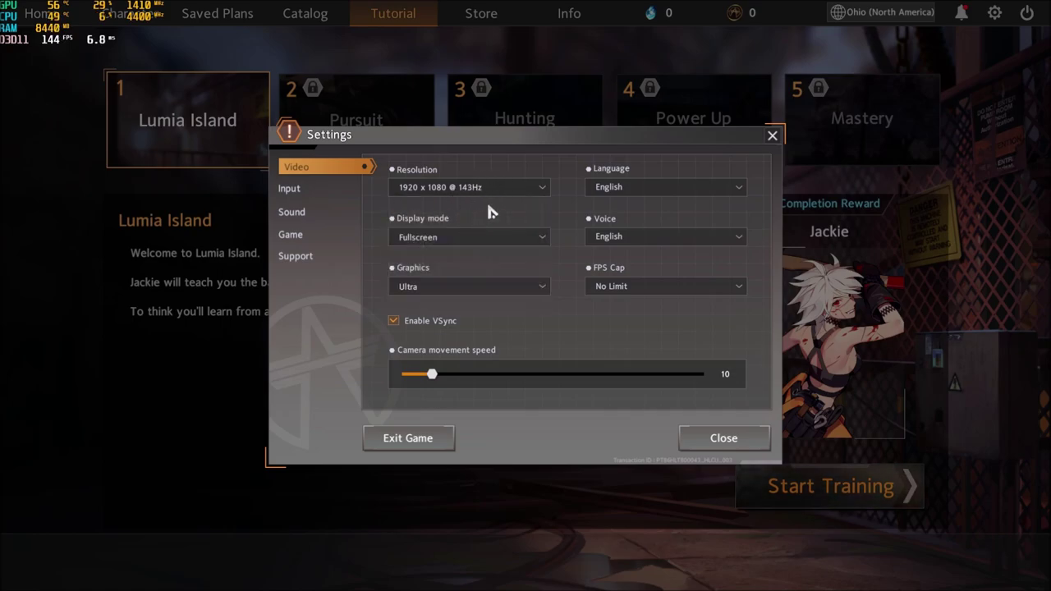
click(498, 190)
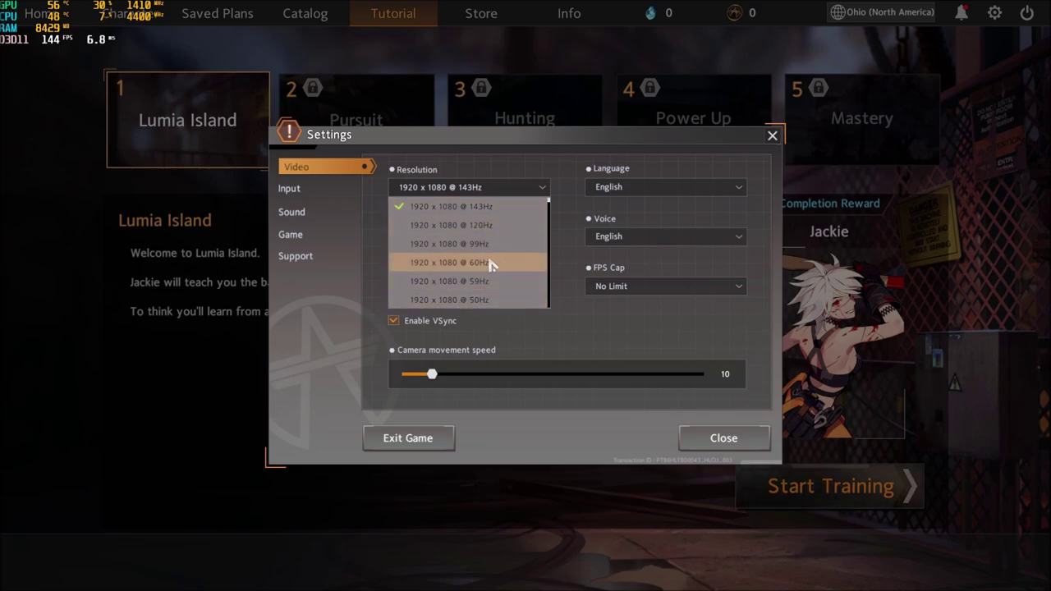
click(567, 207)
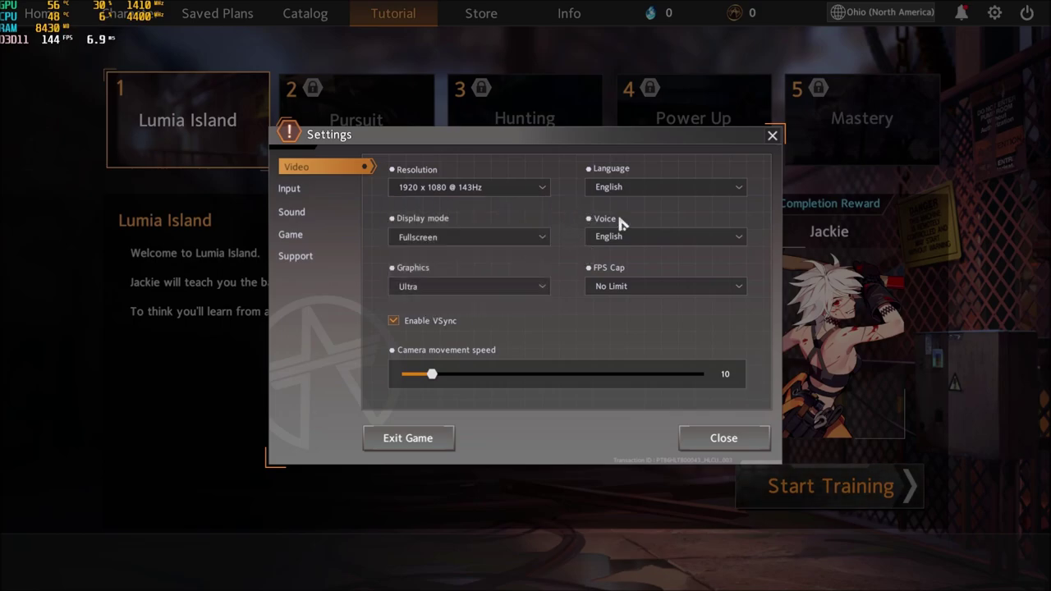
click(449, 241)
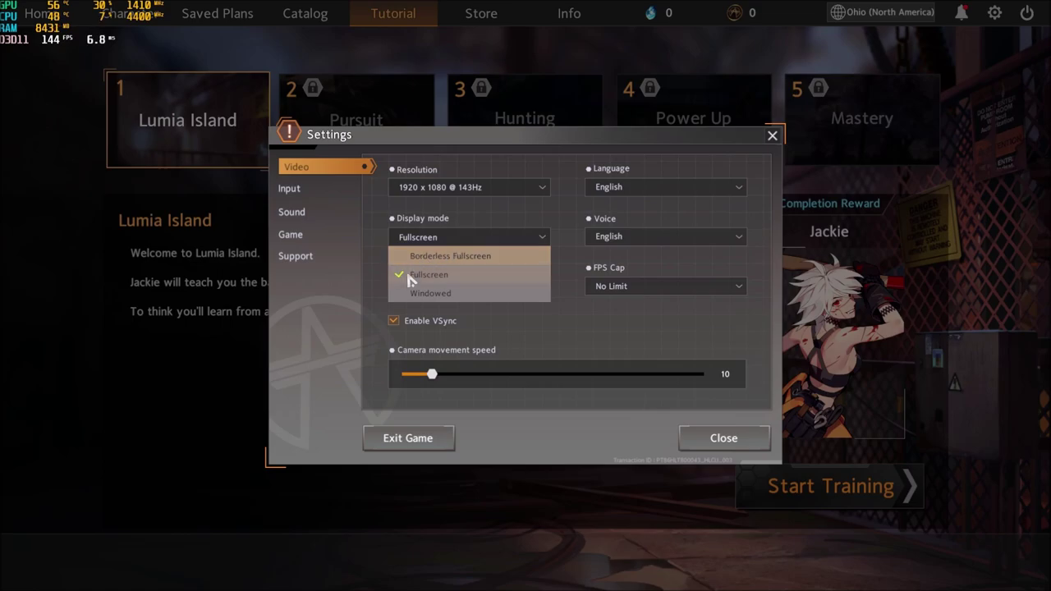
click(425, 277)
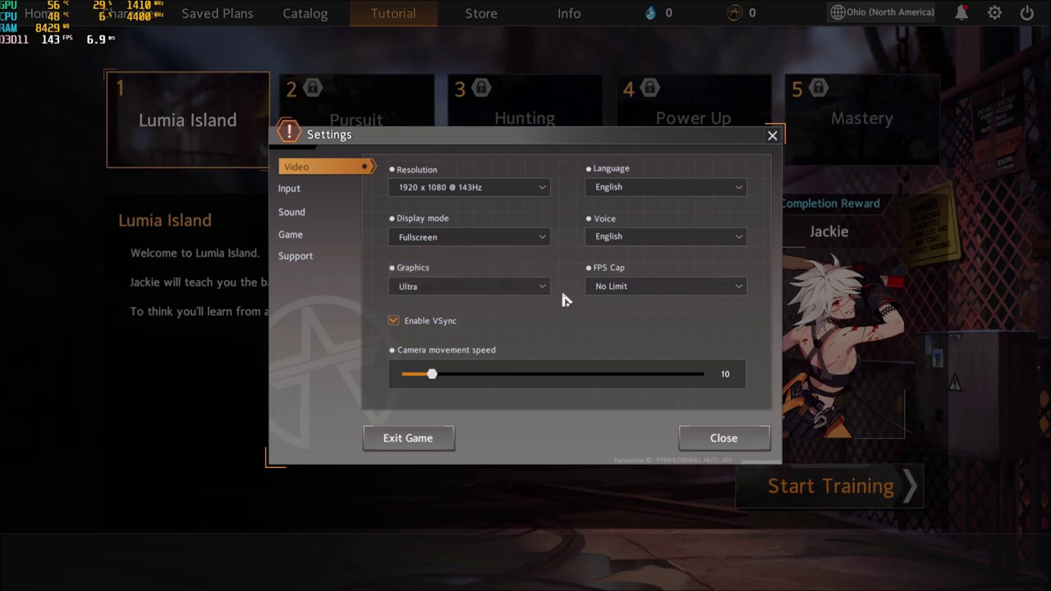
click(429, 287)
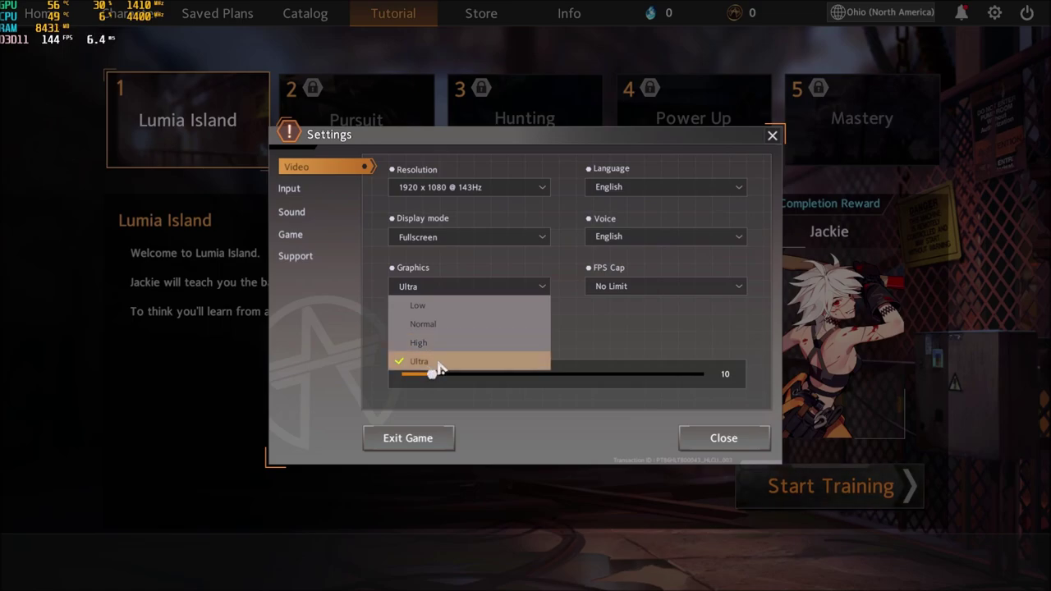
click(603, 327)
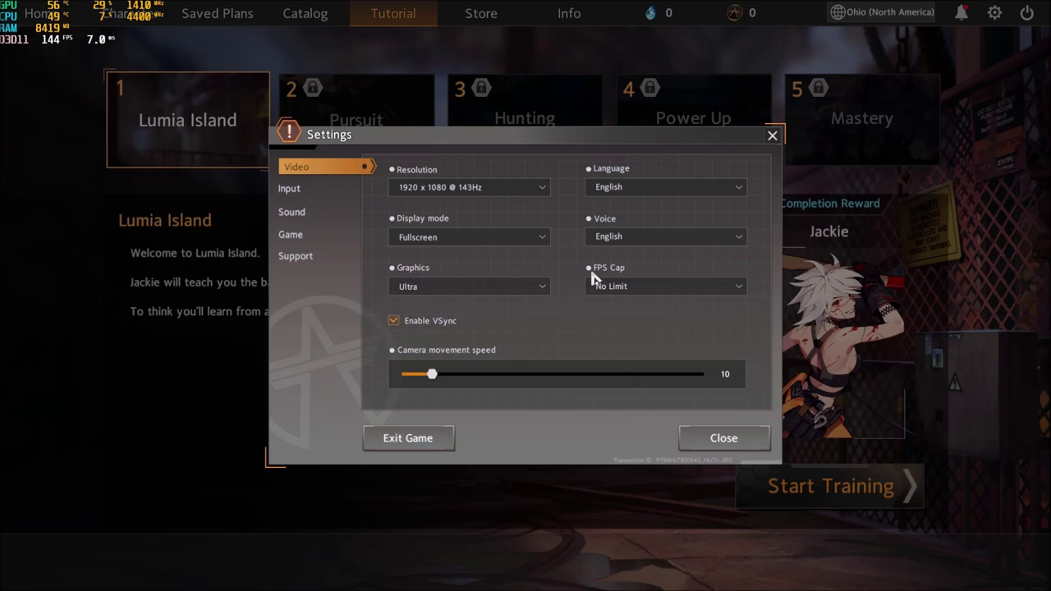
Try FPS caps of 144 and No Limit, then uncheck Enable VSync.
click(638, 285)
click(649, 382)
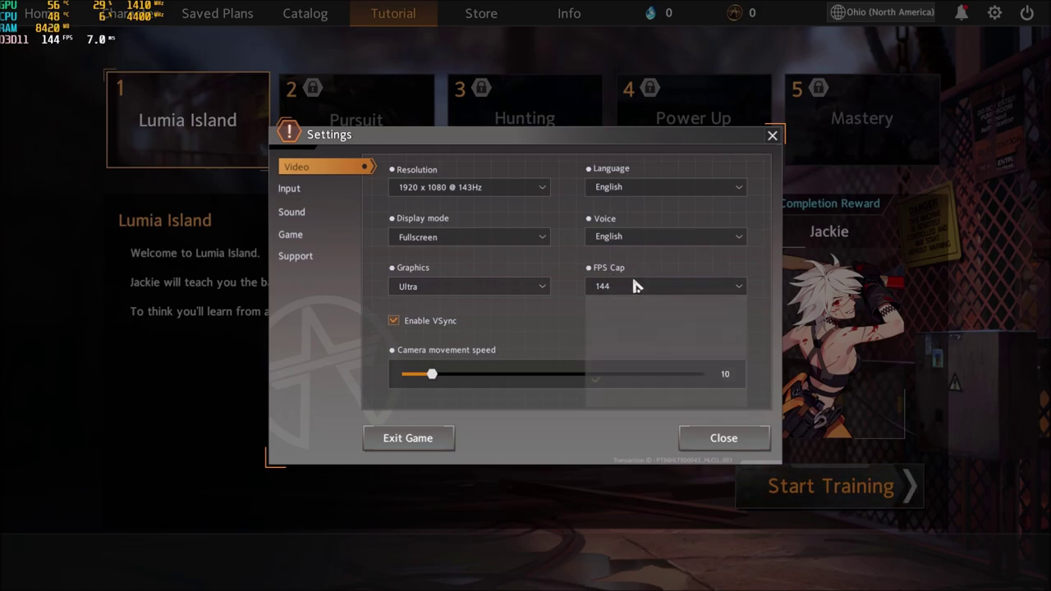
click(625, 286)
click(657, 400)
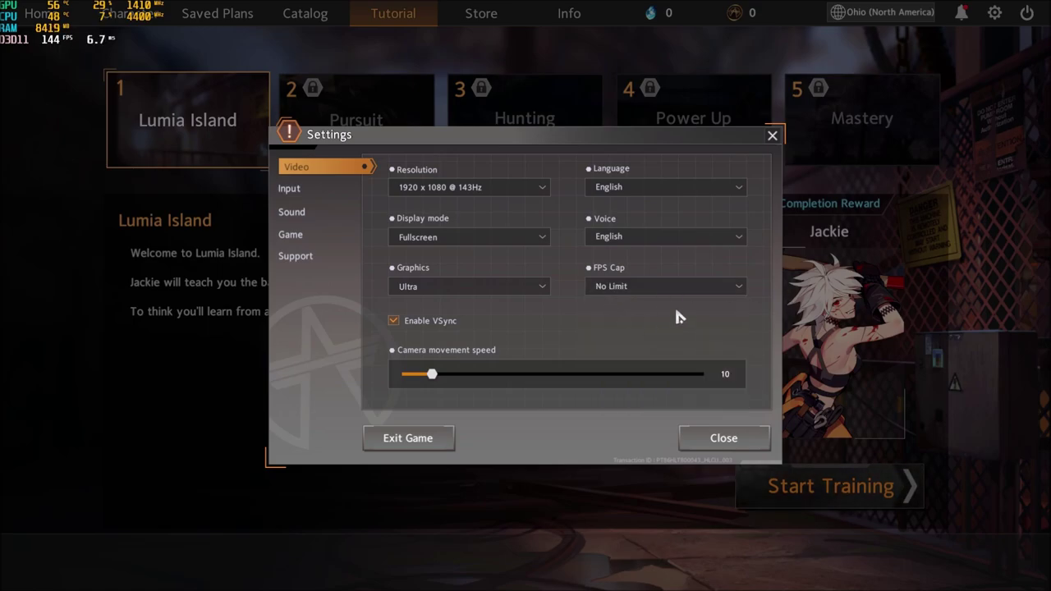
click(649, 289)
click(395, 321)
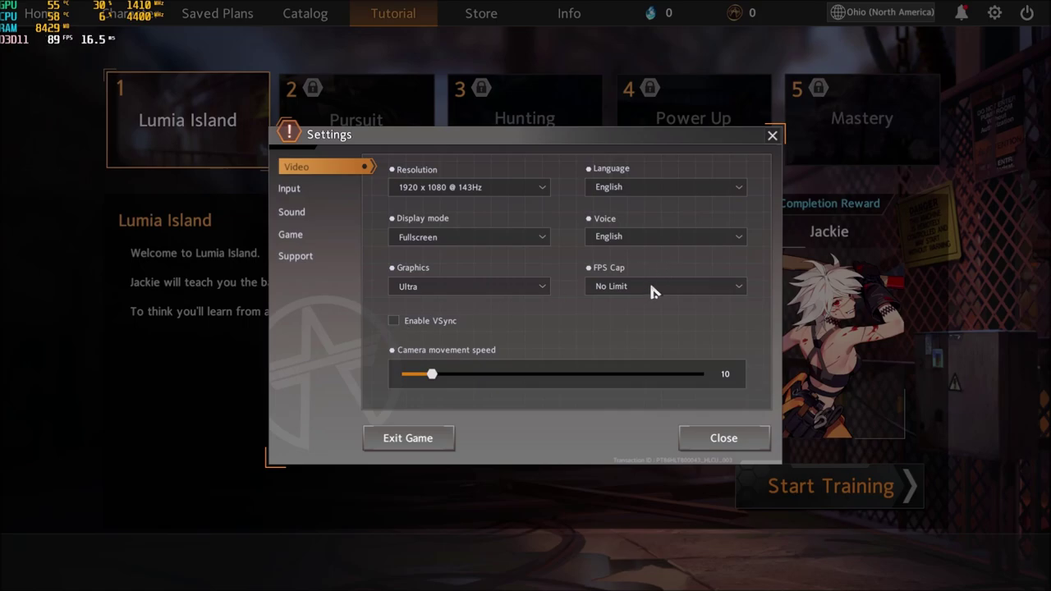
Set the FPS Cap to 60.
click(650, 287)
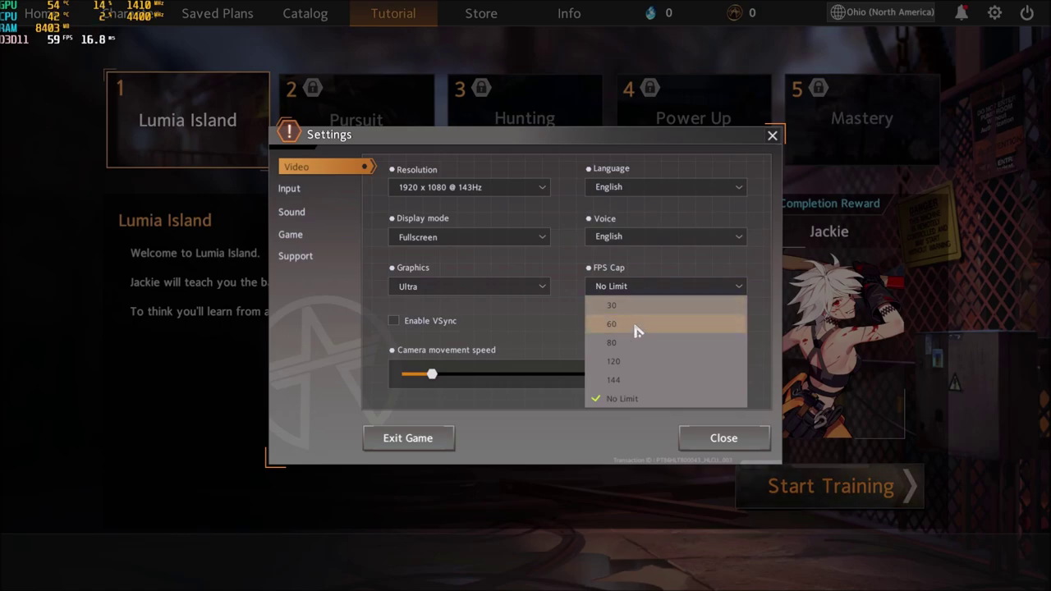
click(523, 222)
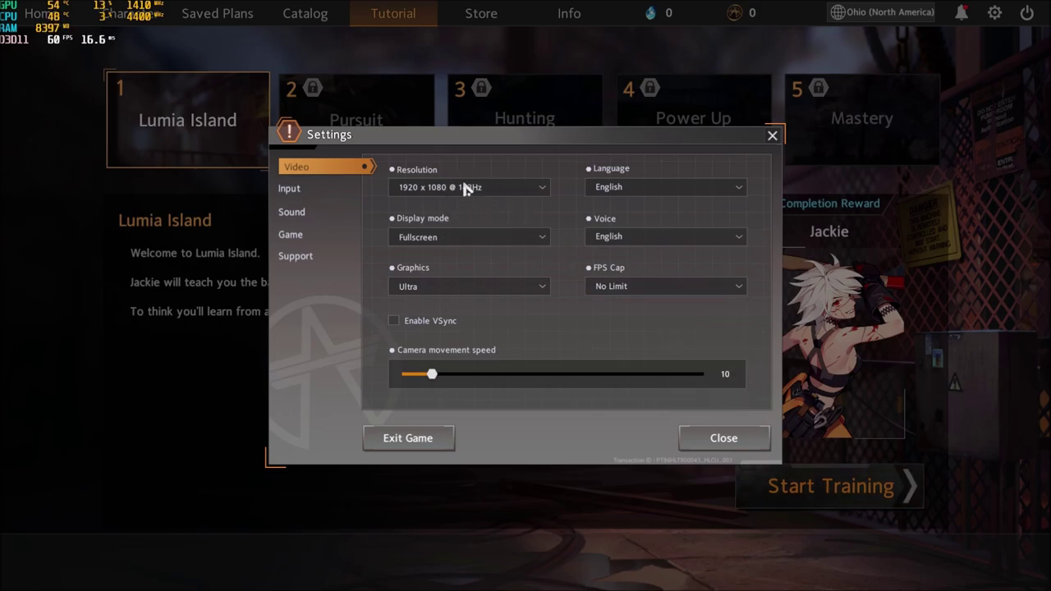
click(629, 288)
click(626, 325)
click(629, 288)
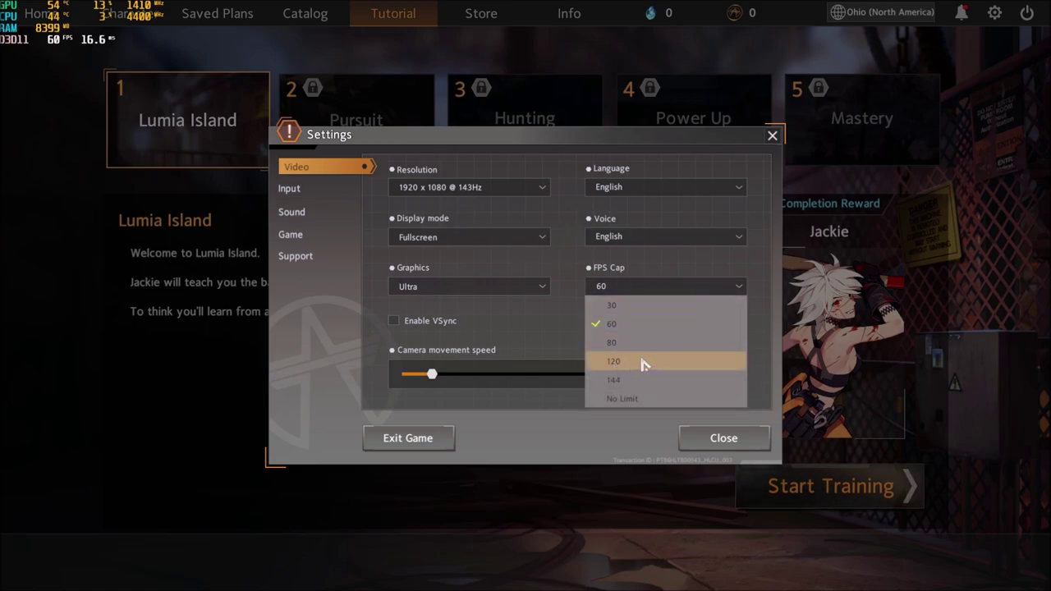
click(548, 333)
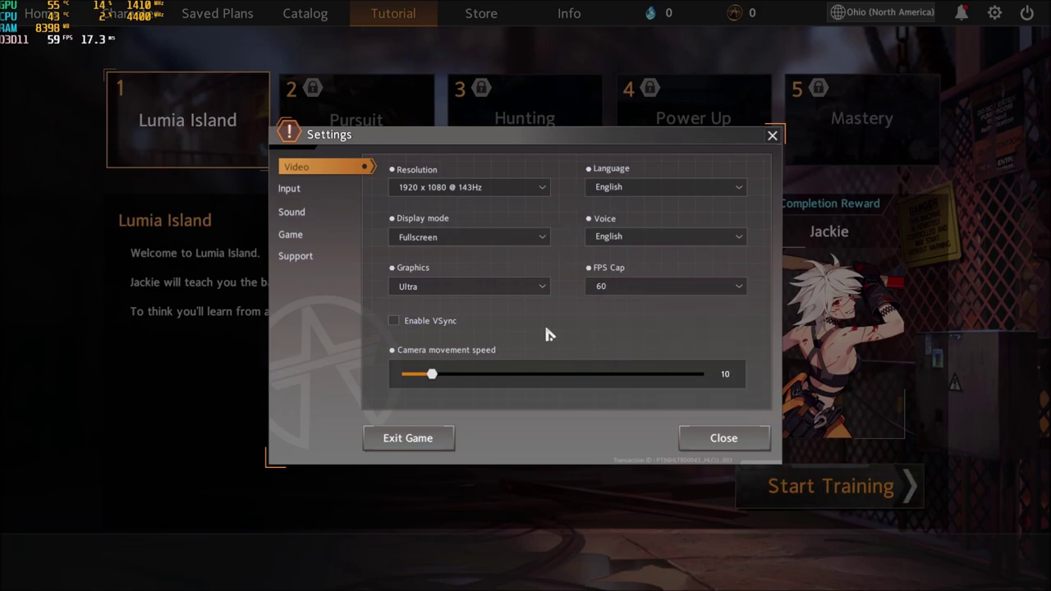